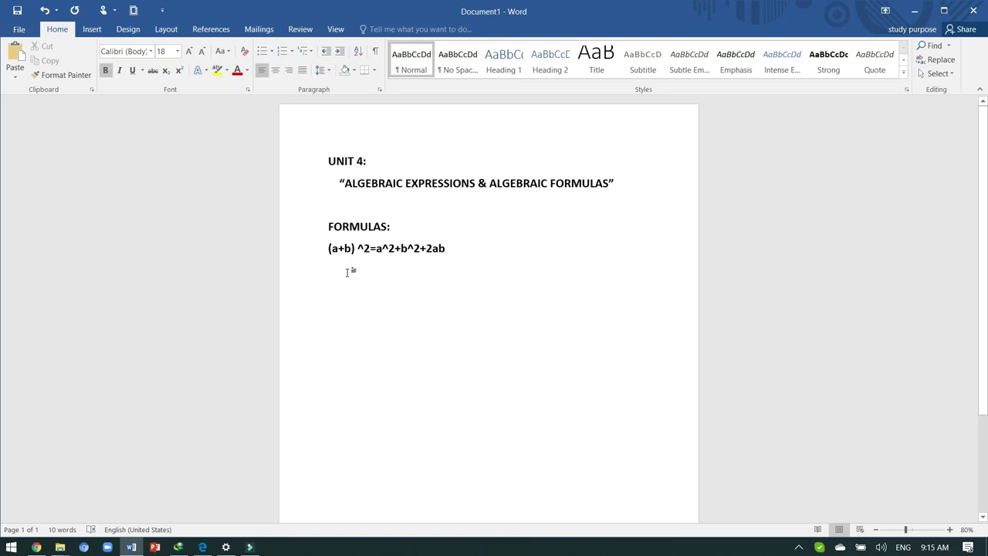
- Type the second formula '(a-b)^2=a^2+=b^2-2ab', correcting typos, on its own line
text(()
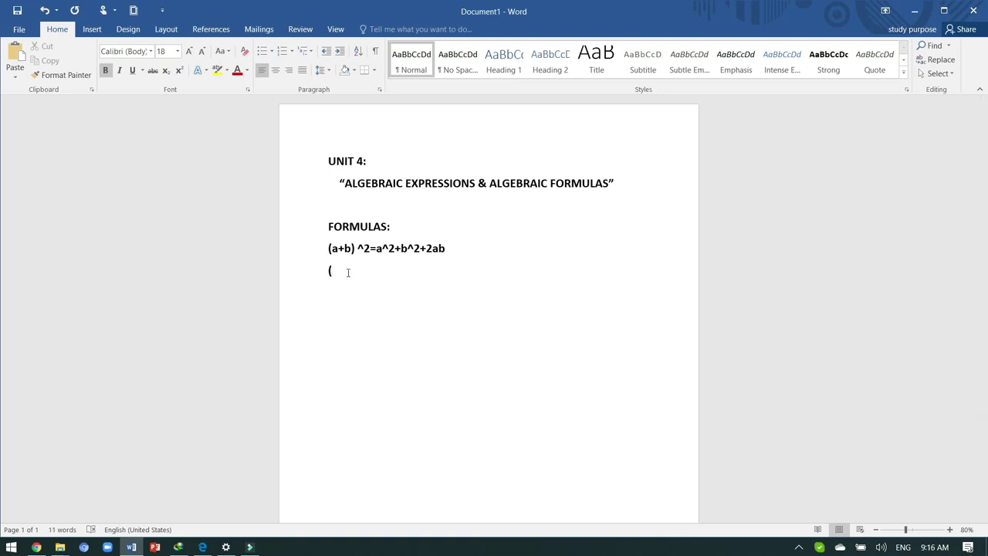
text(a_)
key(BackSpace)
text(-b)^2=a^2+)
key(BackSpace)
text(+)
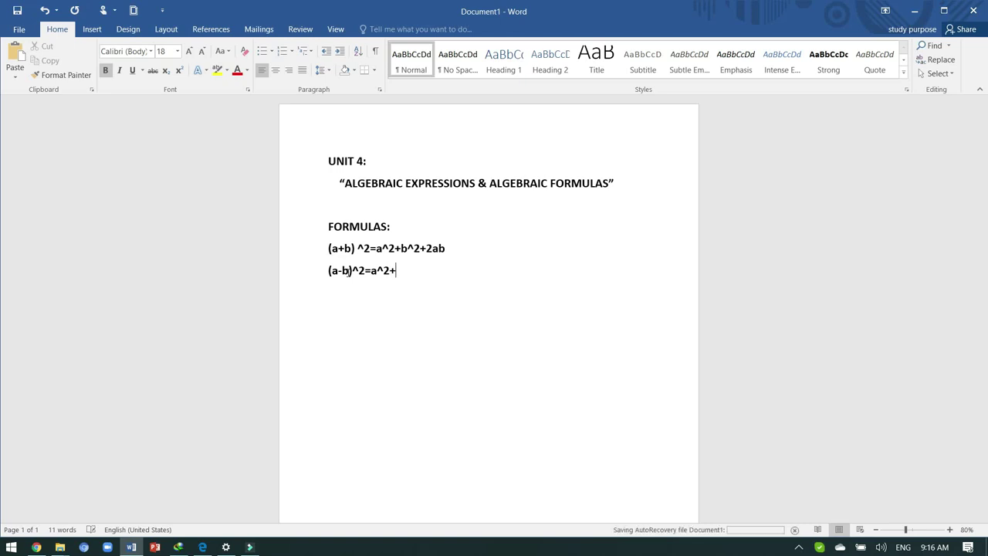
text(=b^2)
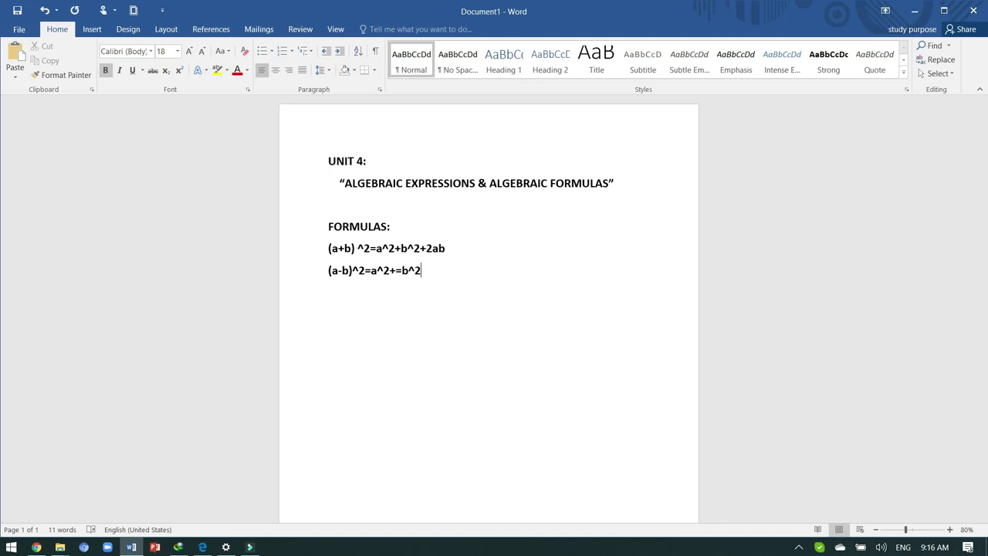
text(-2ab)
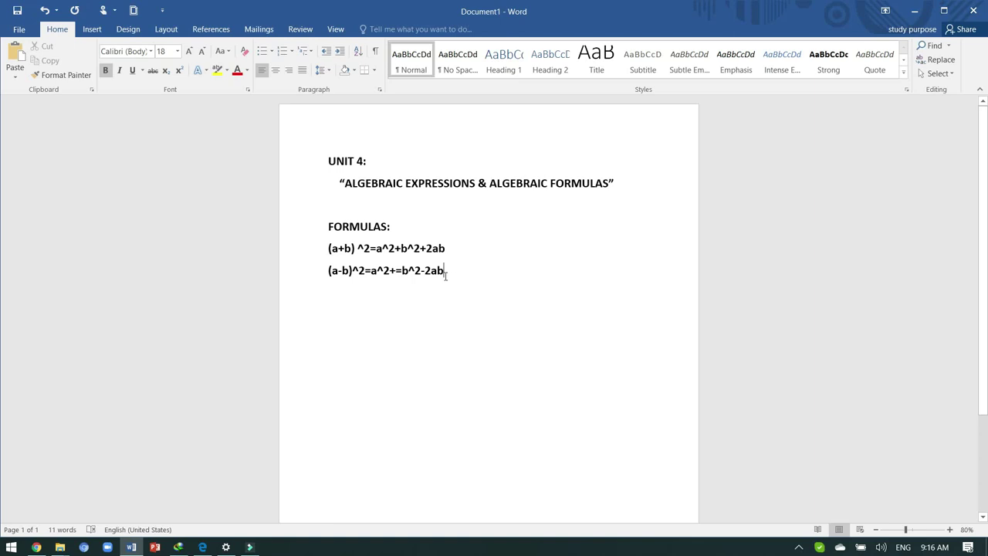
key(Return)
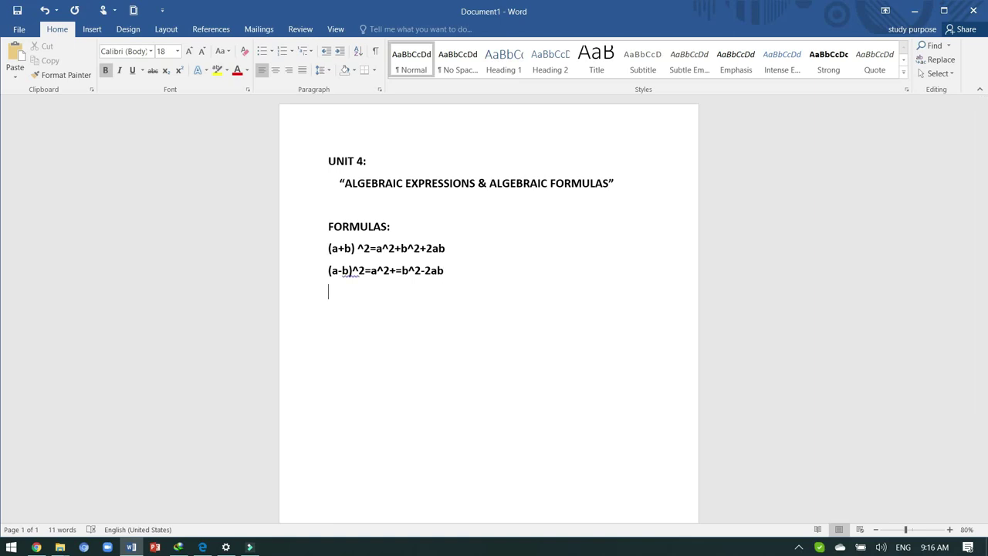
- Accept the spelling suggestion that spaces it to '(a-b) ^2' and return to the empty line
right_click(352, 272)
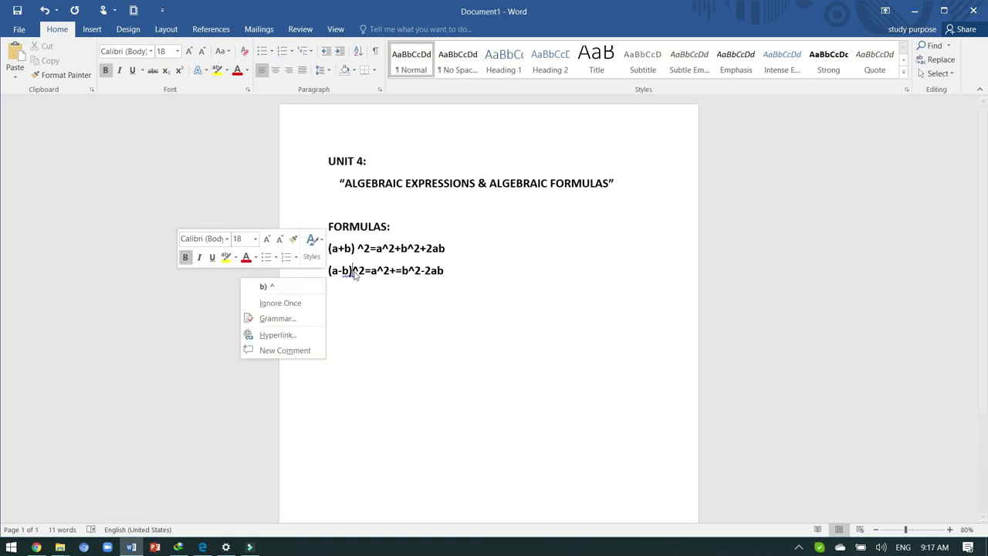
click(328, 290)
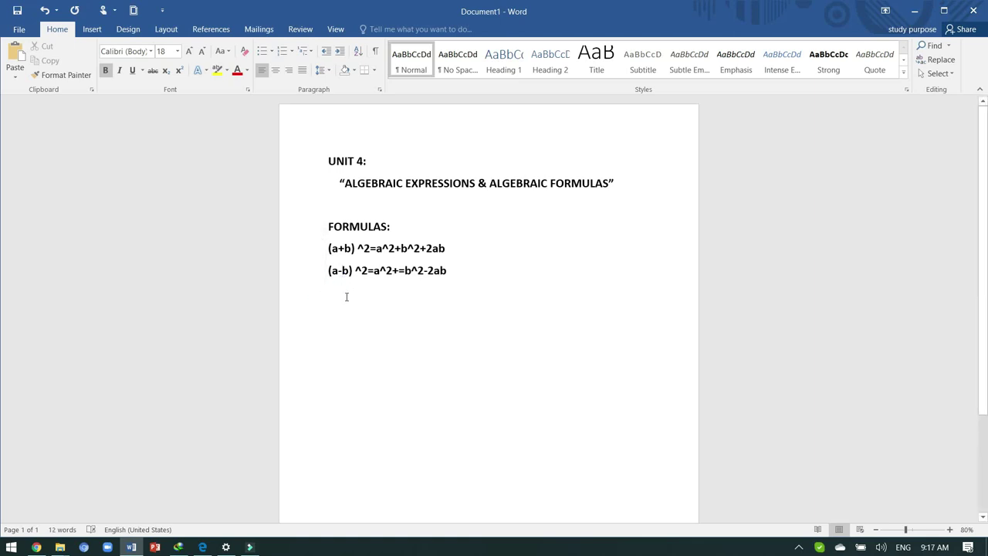
click(347, 295)
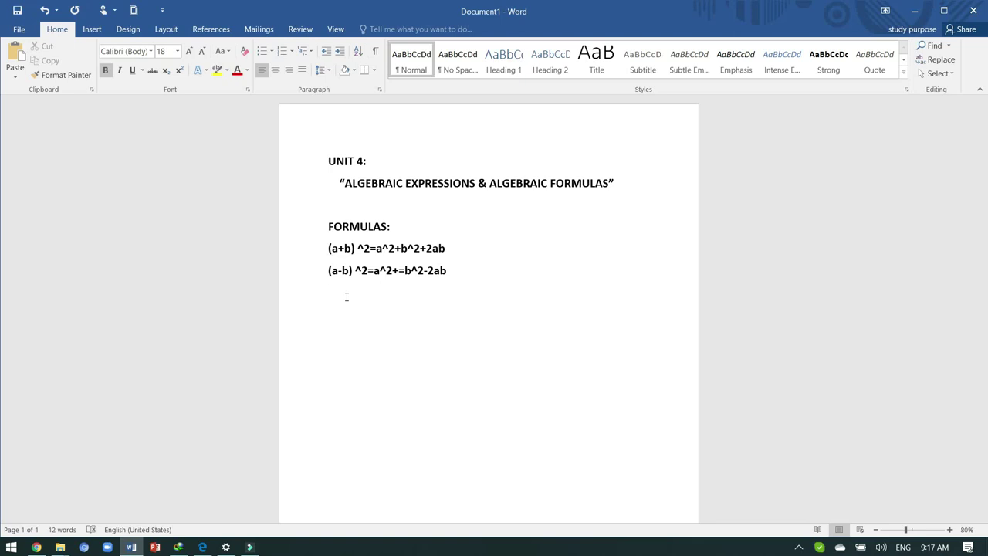
- Type the third formula '(a+b)^2-(a-b)^2=4ab' and start a new line
text((a+b)^2-(a-b)^2=4ab)
key(Return)
- Apply spelling fixes spacing '(a+b) ^2' and '(a-b) ^2' in the third formula
right_click(355, 293)
click(312, 307)
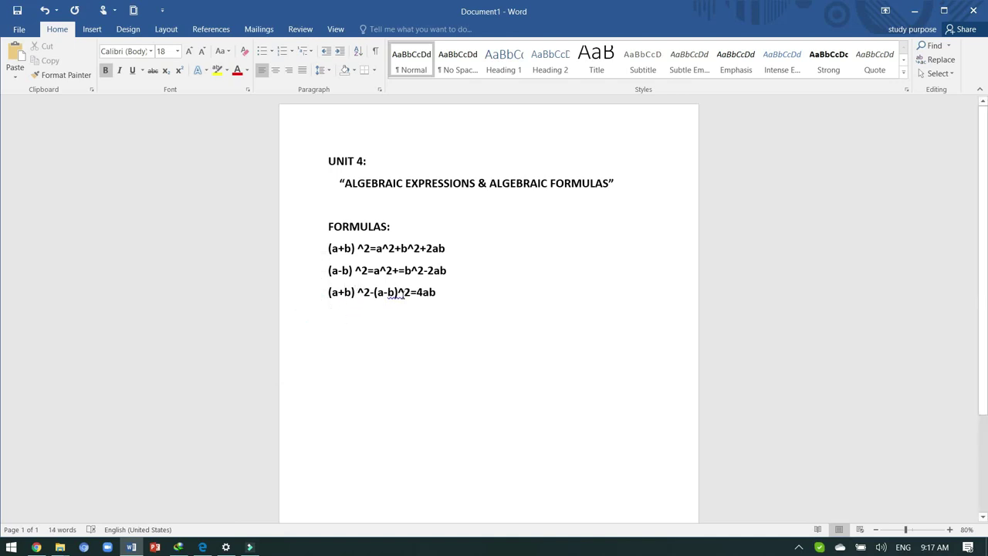
right_click(403, 293)
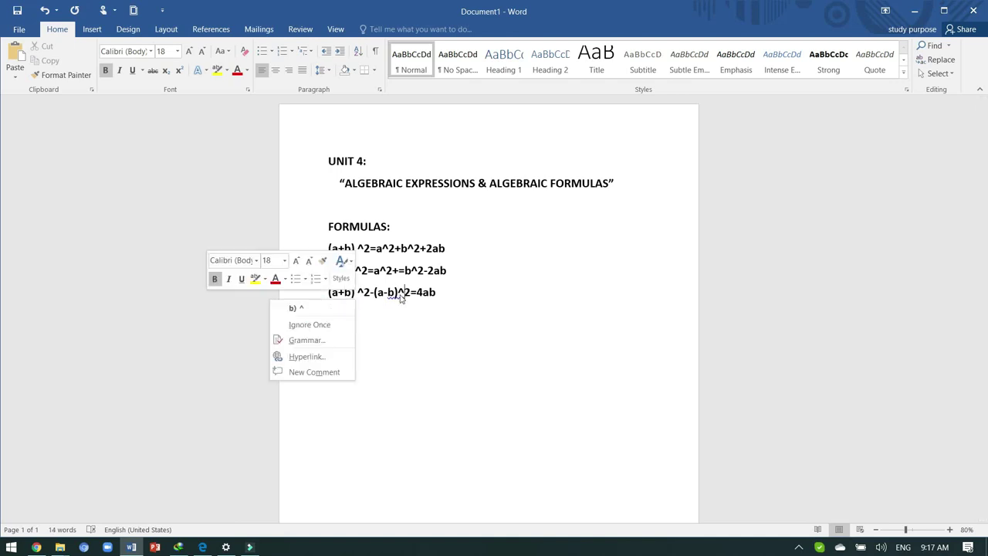
click(342, 309)
click(340, 324)
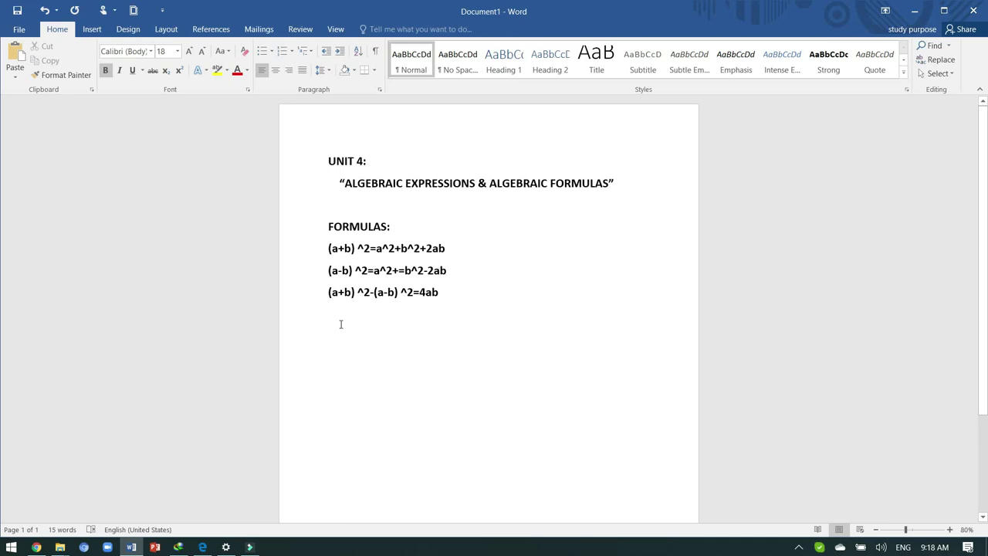
- Type the fourth formula '(a+b)^2+(a+b)^2=2(a^2+b^2)', fixing typos, and start a new line
text((a)
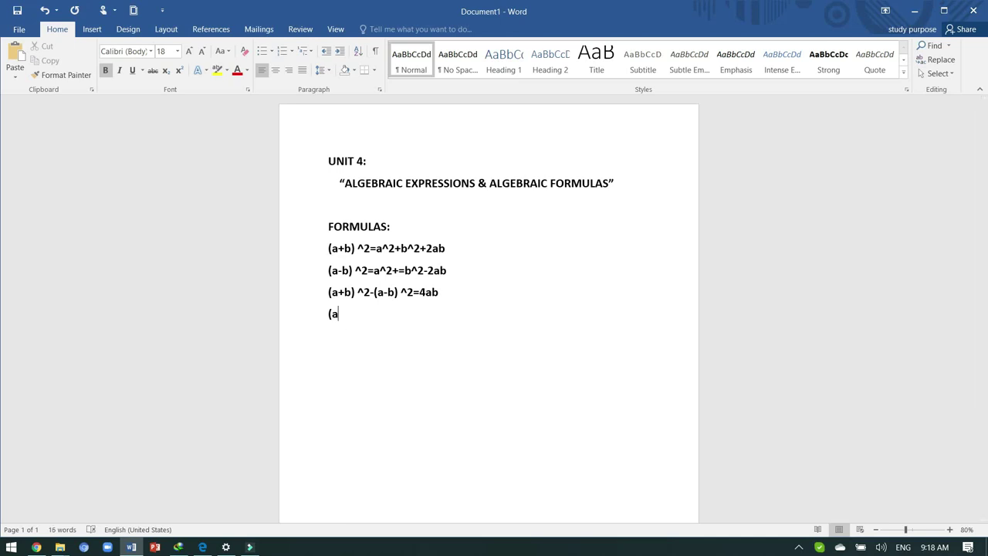
text(+b)^2-)
key(BackSpace)
text(+)
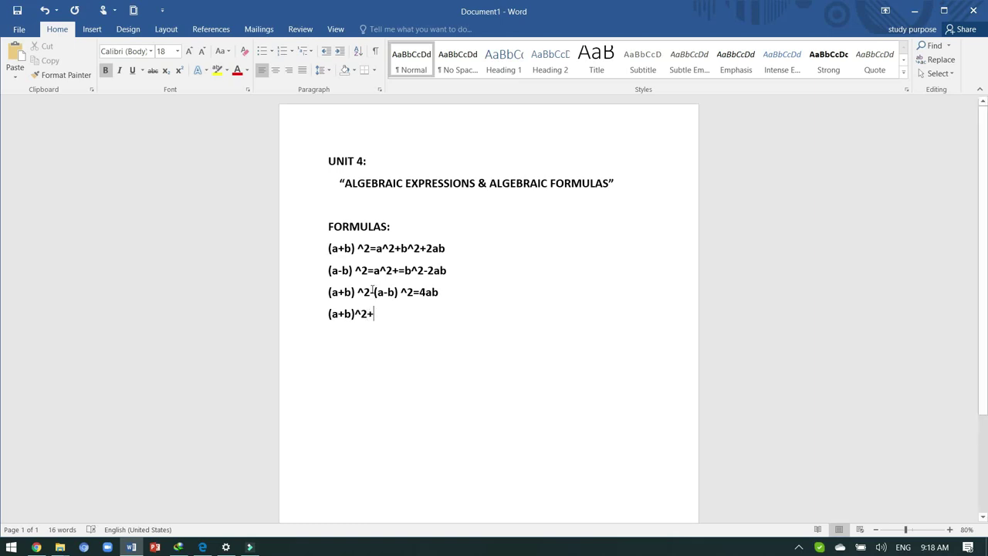
text((a)
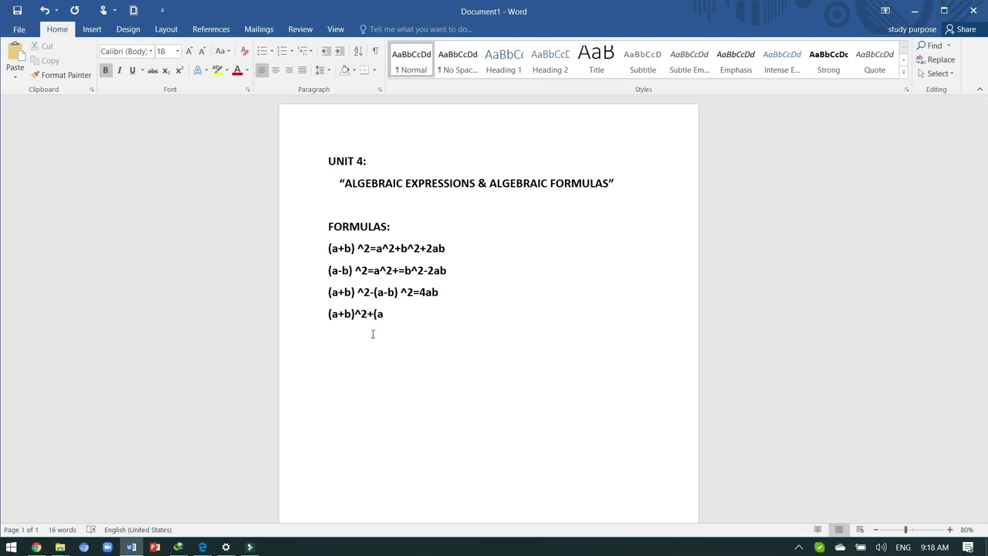
text(+b)^)
text(2=2(a)
text(+b)
key(BackSpace)
key(BackSpace)
text(^2+b^)
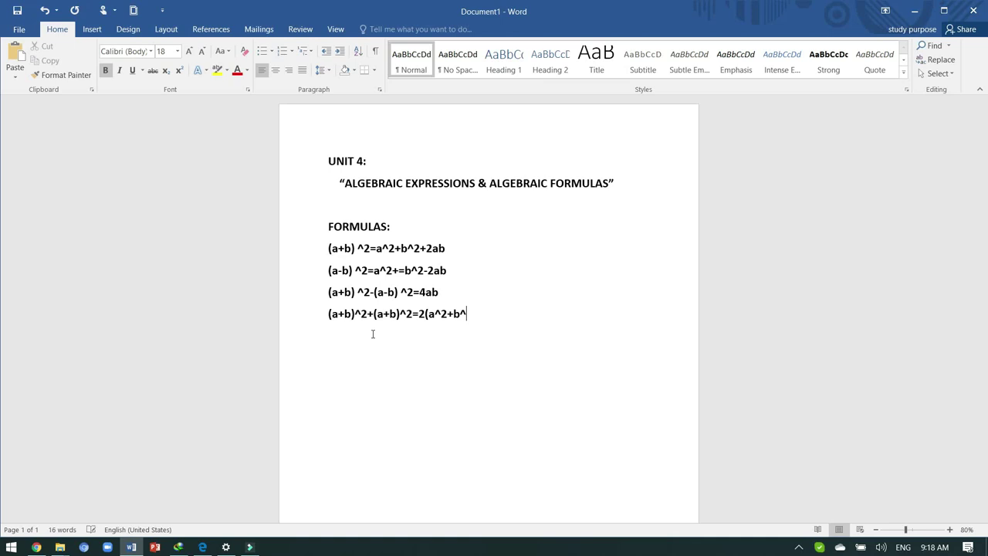
text(2))
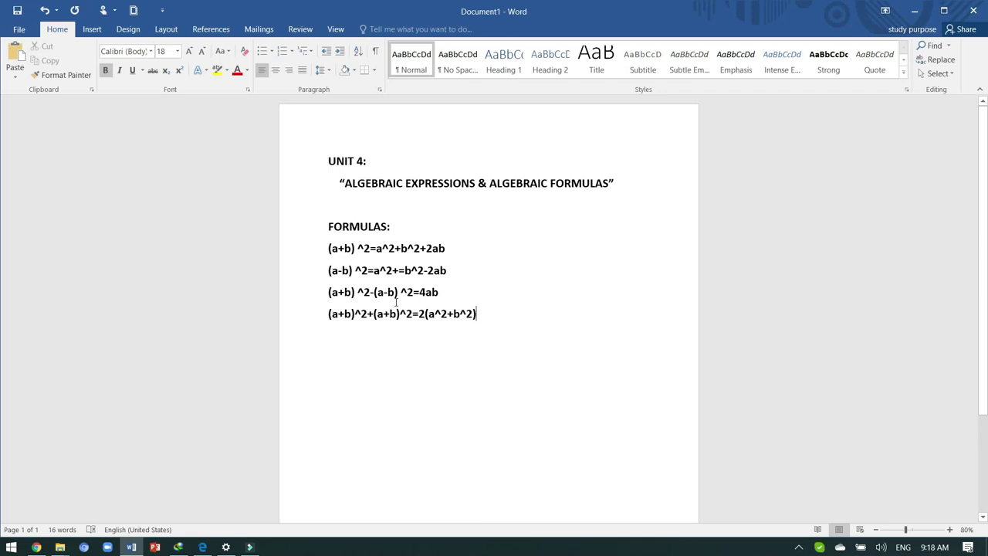
key(Return)
- Accept spelling fixes spacing both '(a+b) ^2' terms in the fourth formula
right_click(356, 316)
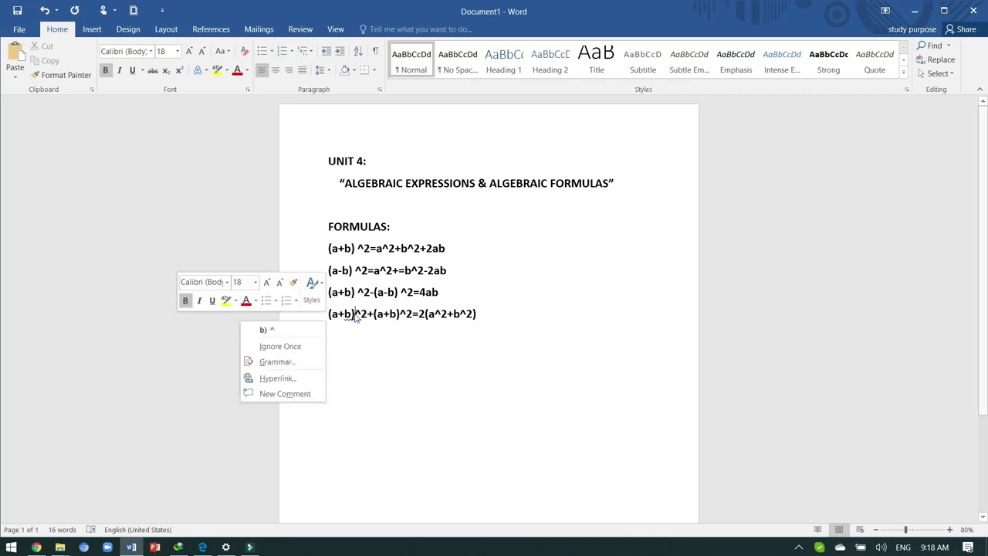
click(308, 334)
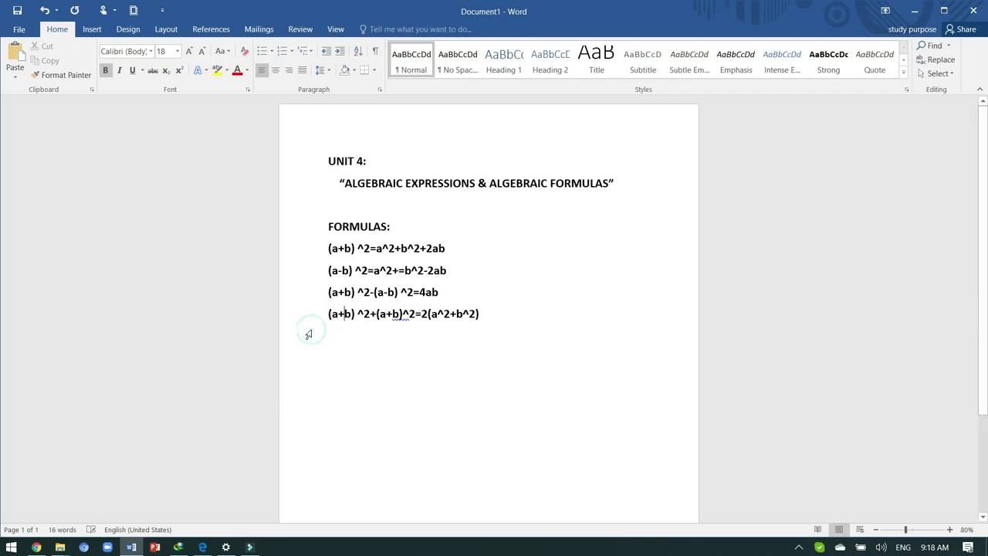
click(395, 292)
right_click(401, 315)
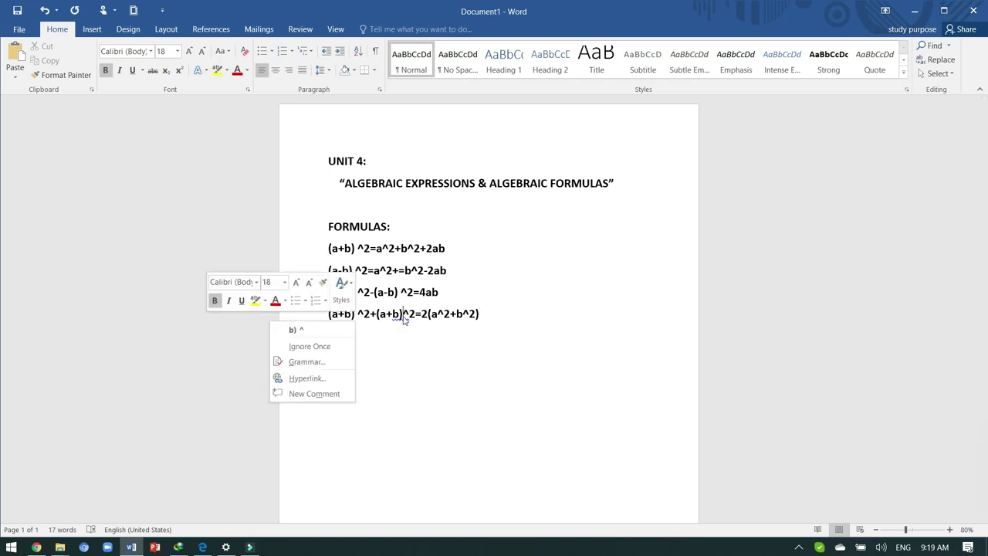
click(333, 330)
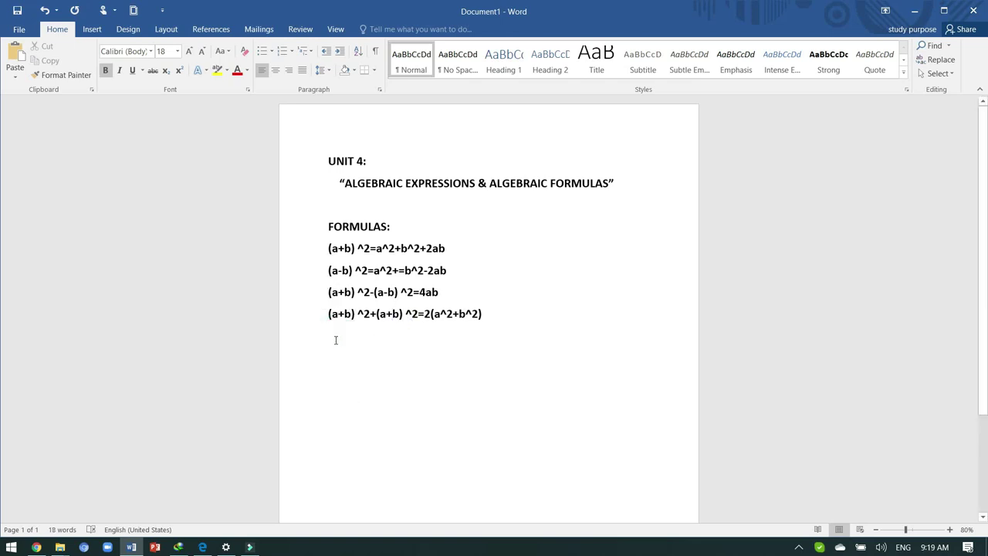
click(336, 338)
- Type the fifth formula '(a+b+c)^2=a^2+b^2+c^2+2ab+2bc', correcting stray characters
text((a)
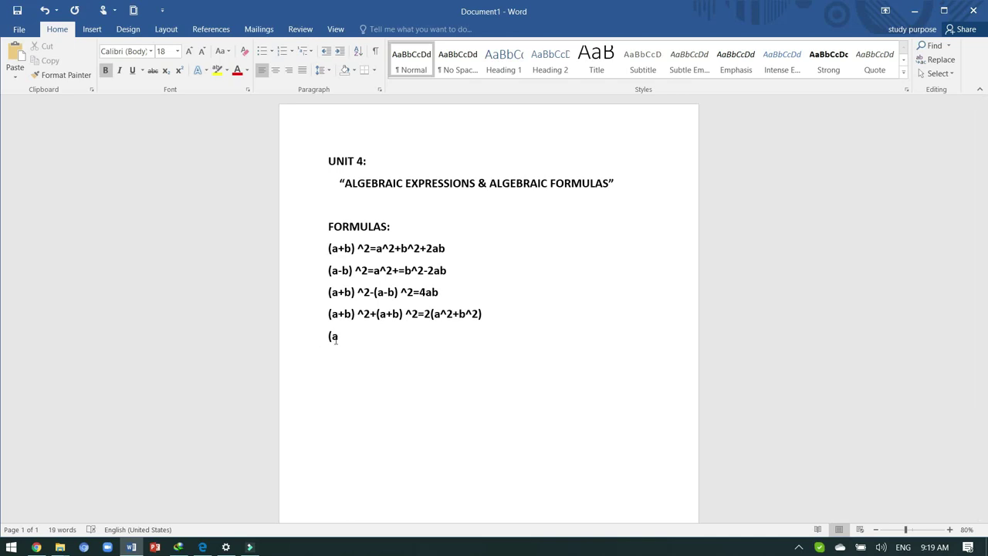
text(+b+c)^2=a^2+b^2+c^2)
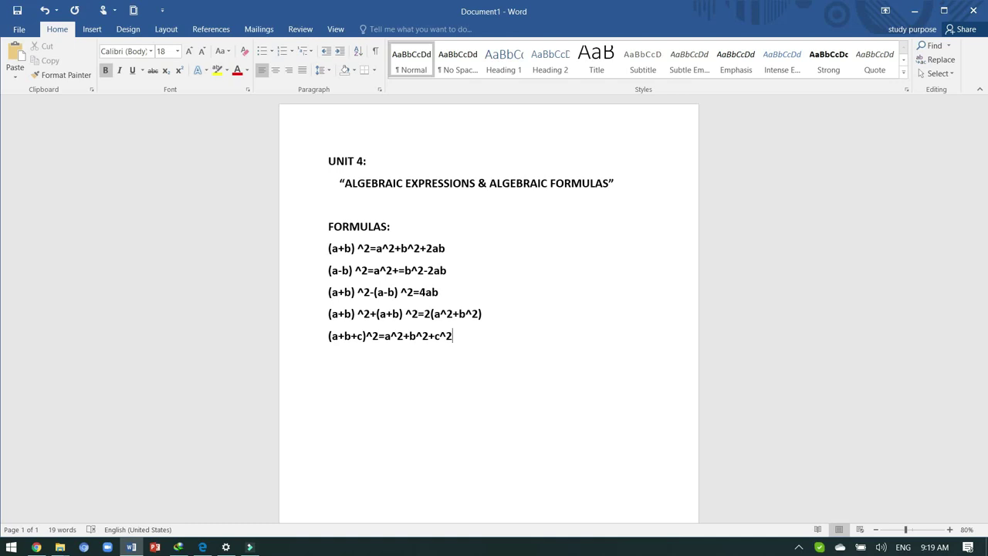
text(+2ab+2bc)
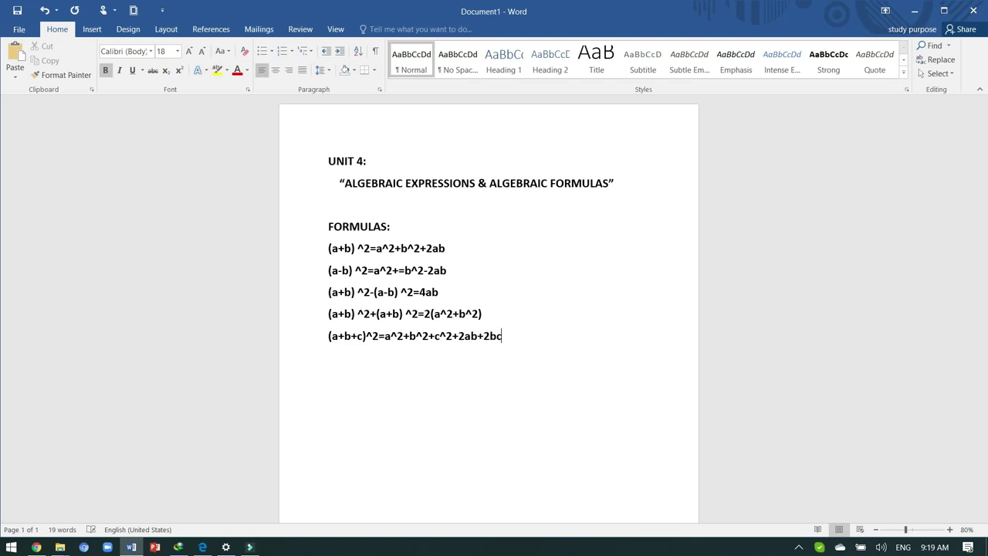